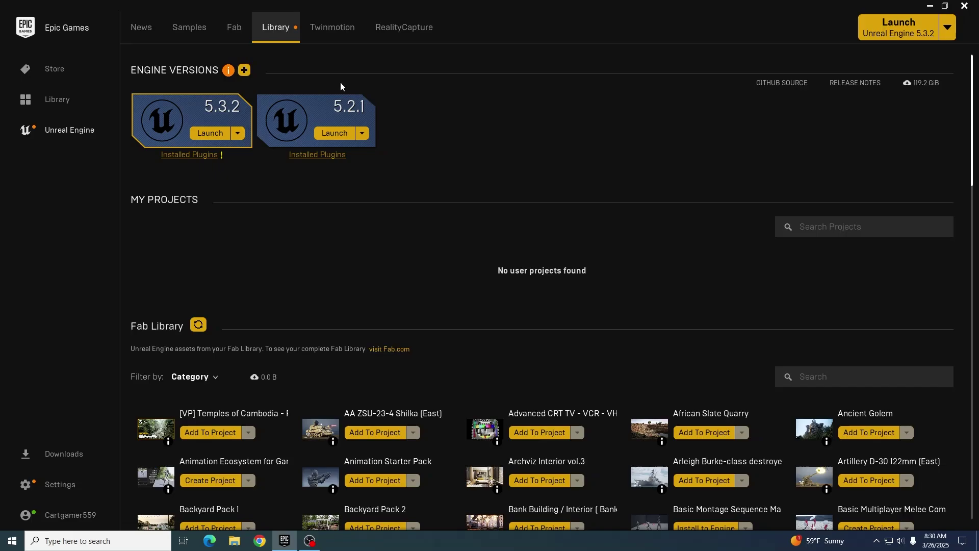
# Launch Unreal Engine 5.2.1 from the Epic Games Launcher Library.
pyautogui.click(328, 133)
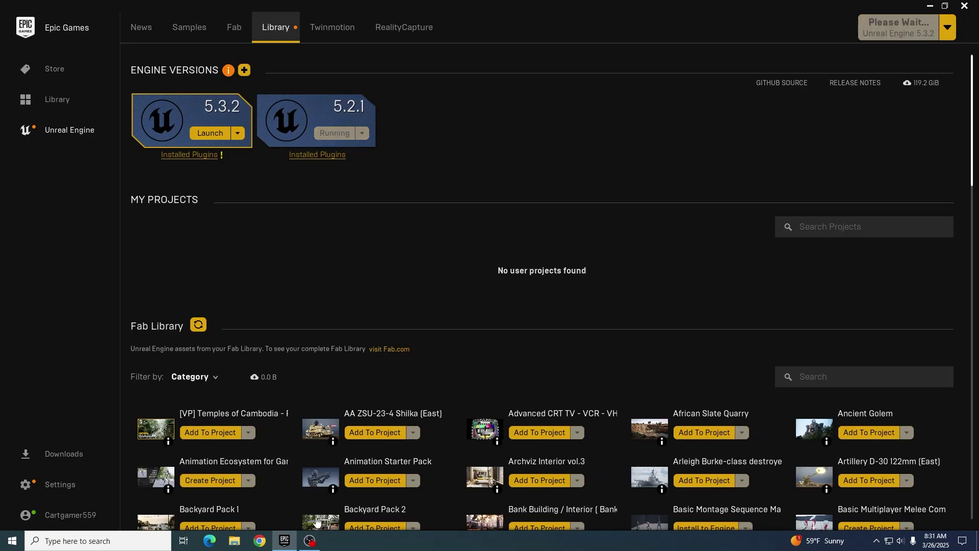
# Move the screen recorder window aside and hide it to reveal the Project Browser.
pyautogui.click(312, 542)
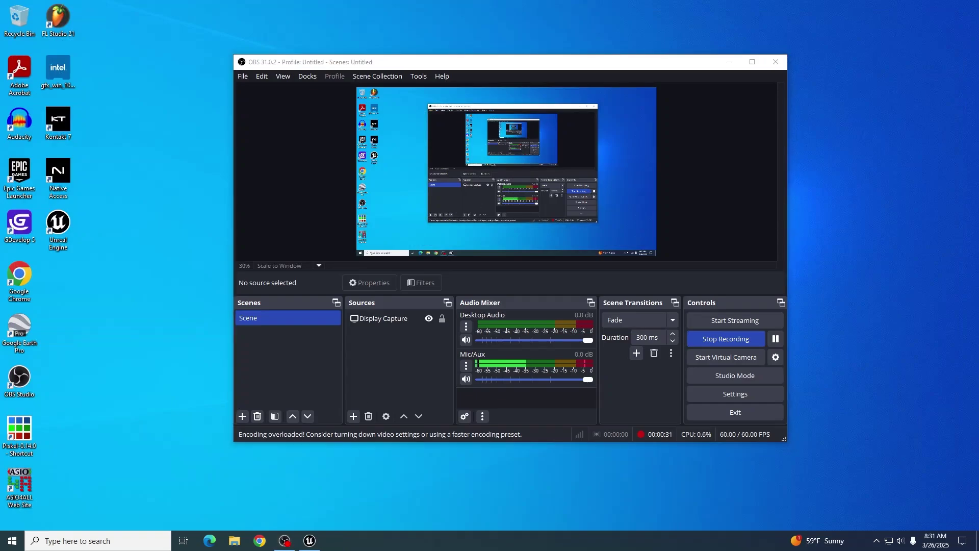
pyautogui.click(311, 541)
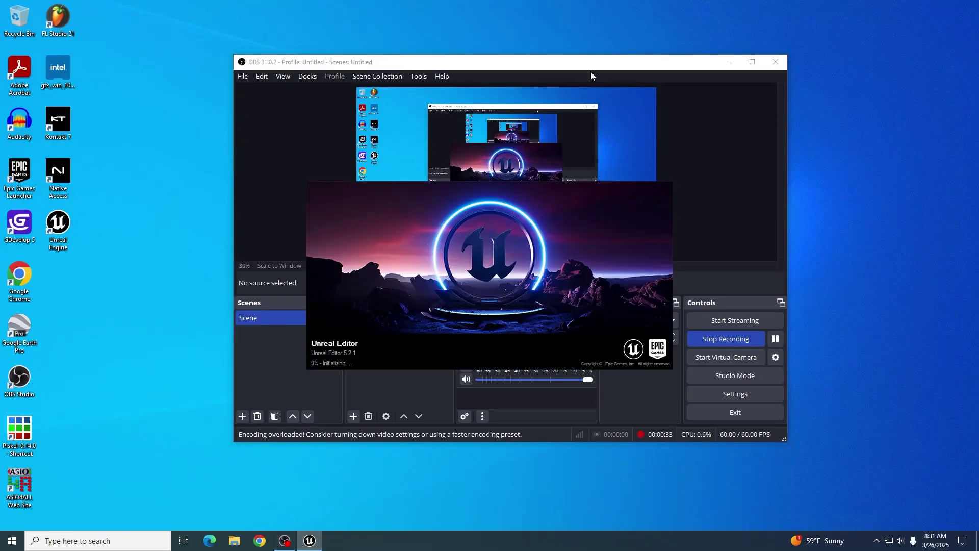
pyautogui.moveTo(591, 69); pyautogui.dragTo(180, 41)
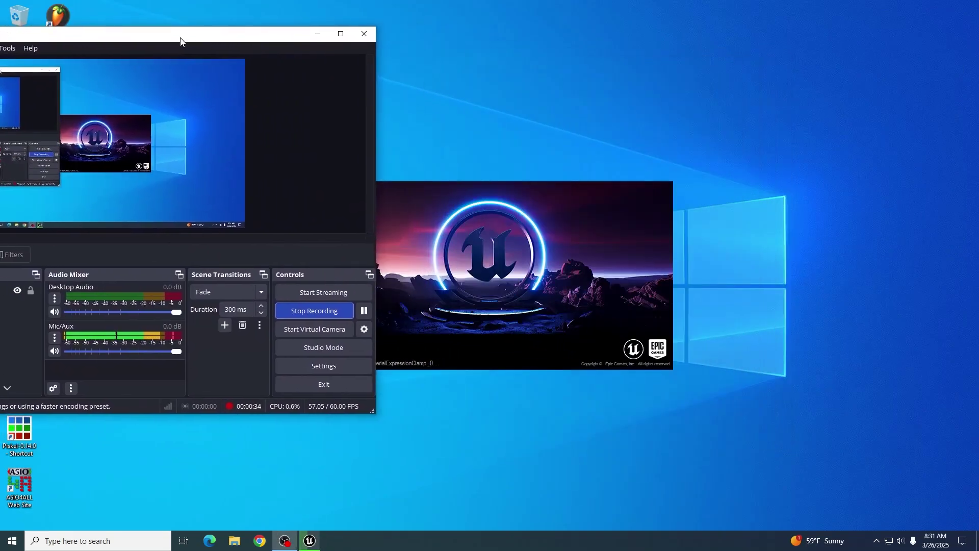
pyautogui.click(427, 261)
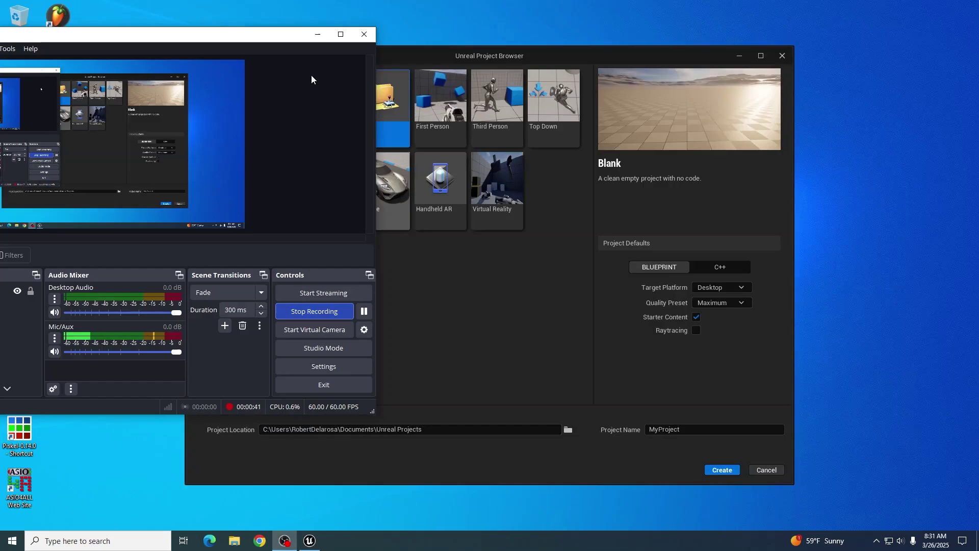
pyautogui.click(318, 34)
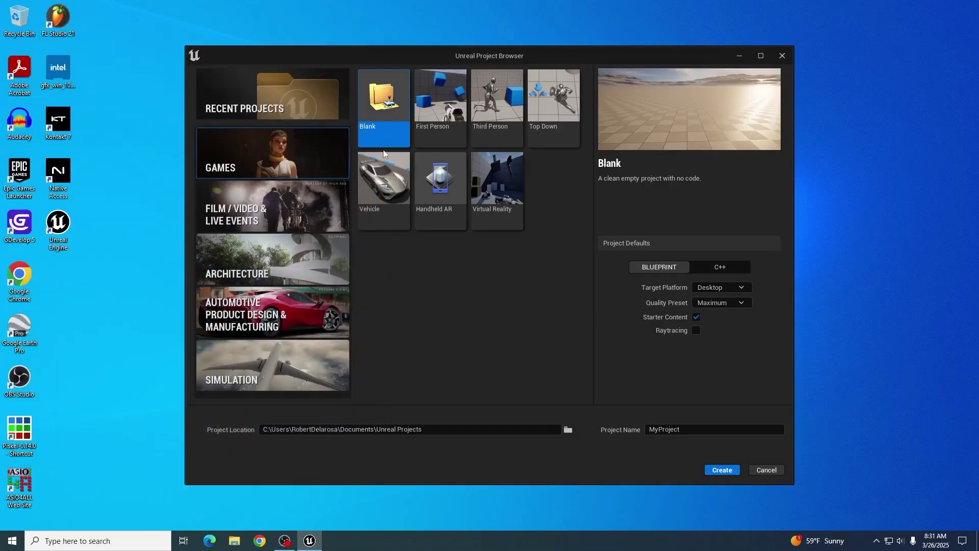
# Choose the Third Person template and name the project ServerSetup.
pyautogui.click(499, 104)
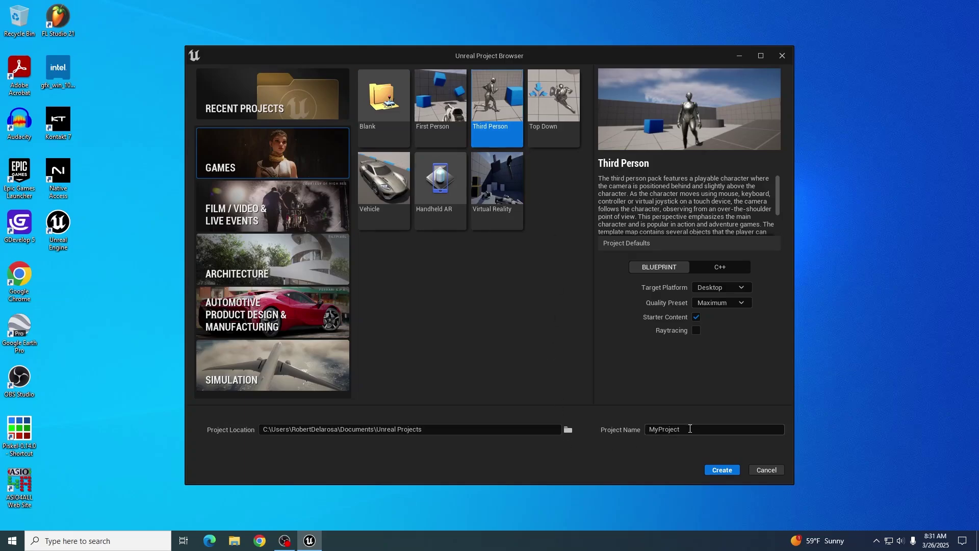
pyautogui.doubleClick(690, 428)
pyautogui.write('Server')
pyautogui.write('Se')
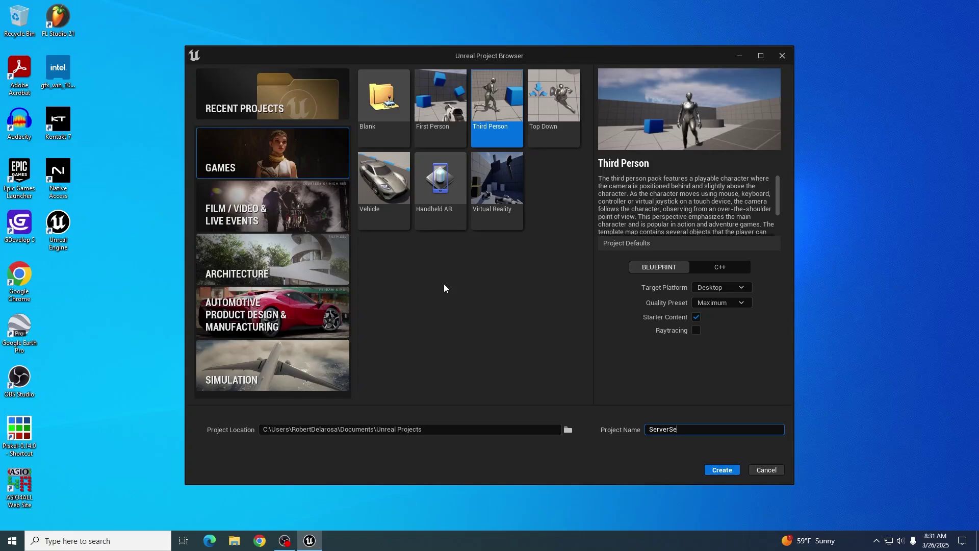
pyautogui.write('tup')
pyautogui.press('BackSpace')
pyautogui.press('BackSpace')
pyautogui.write('up')
# Create the ServerSetup Third Person project and wait for the editor to load.
pyautogui.click(714, 472)
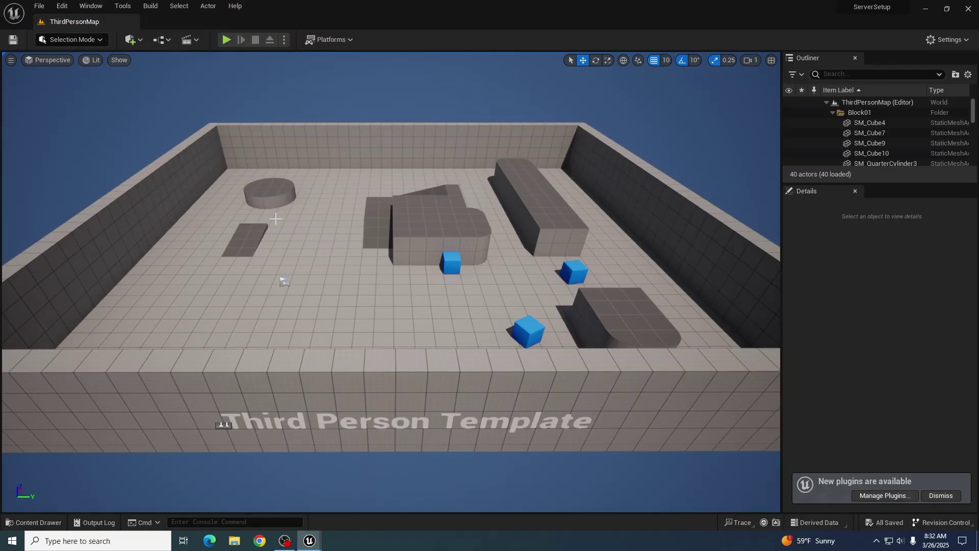
# Enable the Multi-User Editing plugin found by searching 'user', restart, and close Plugins.
pyautogui.click(62, 7)
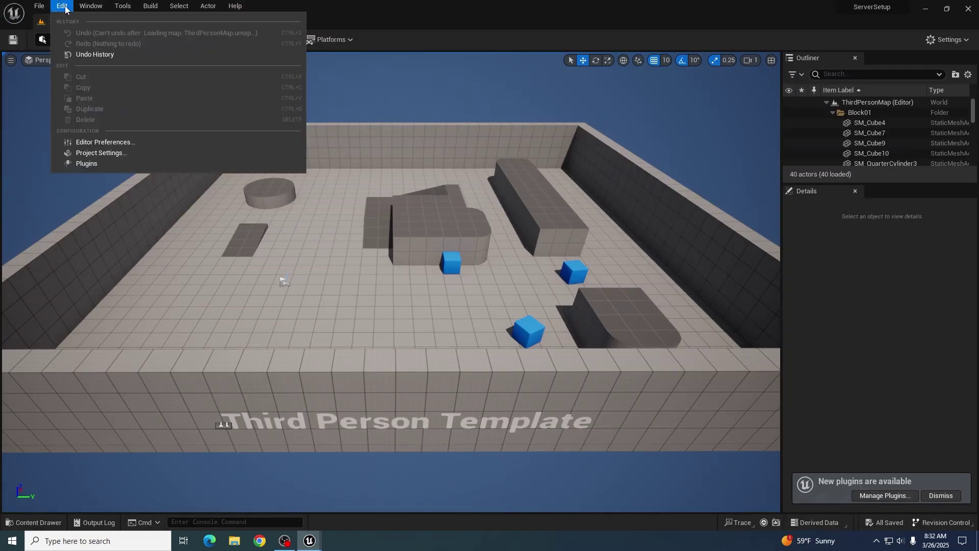
pyautogui.click(95, 166)
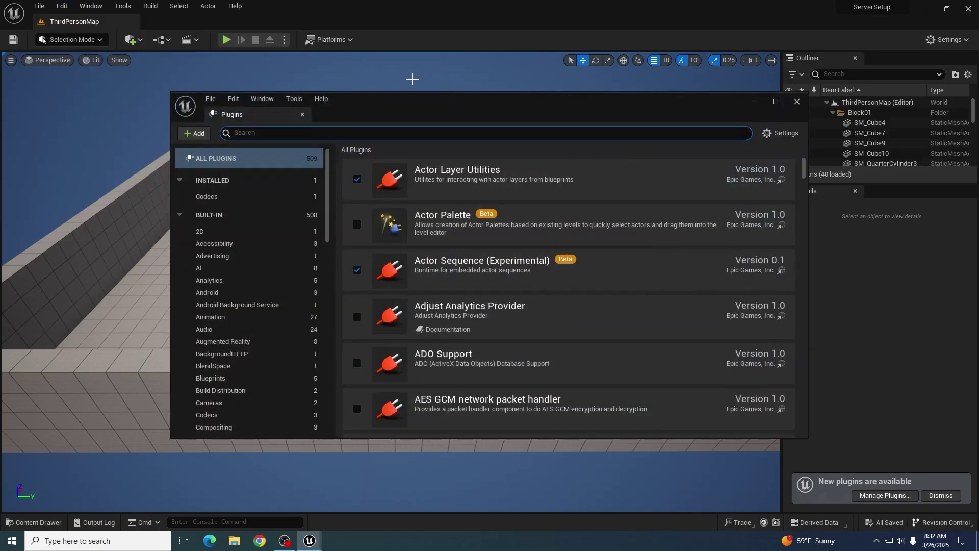
pyautogui.write('user')
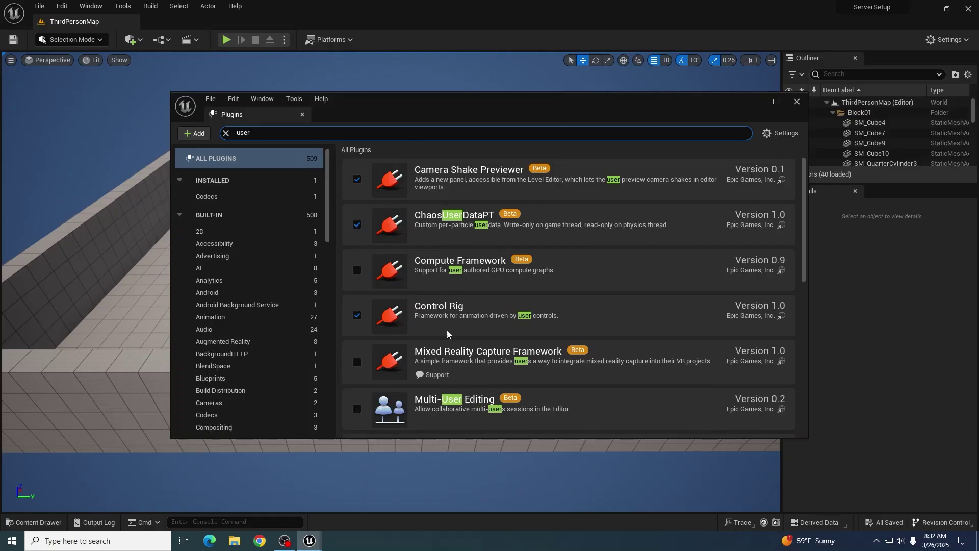
pyautogui.click(357, 409)
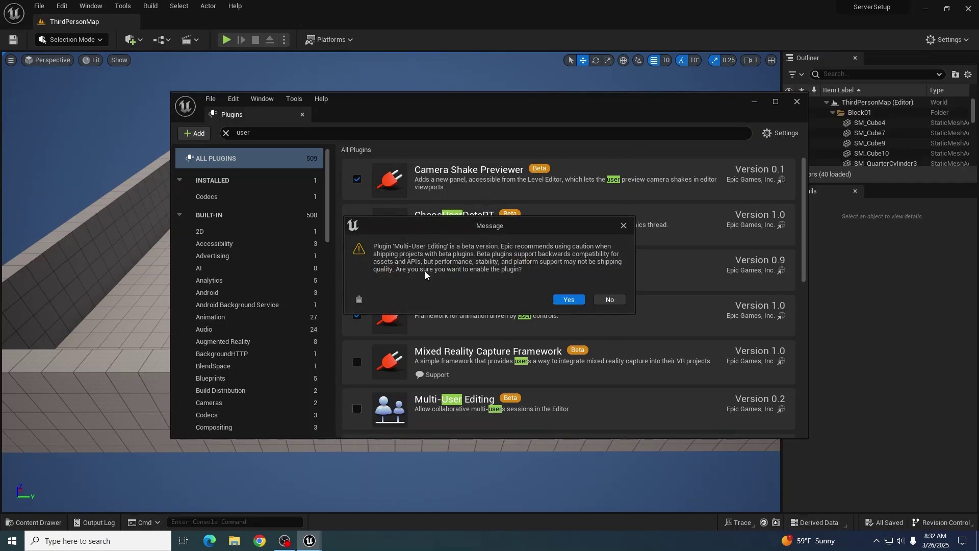
pyautogui.click(572, 299)
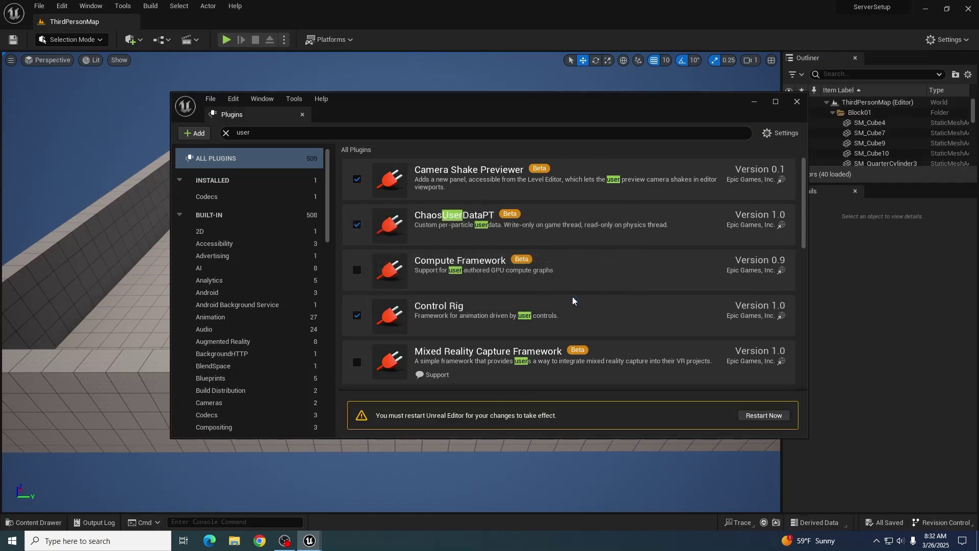
pyautogui.click(767, 415)
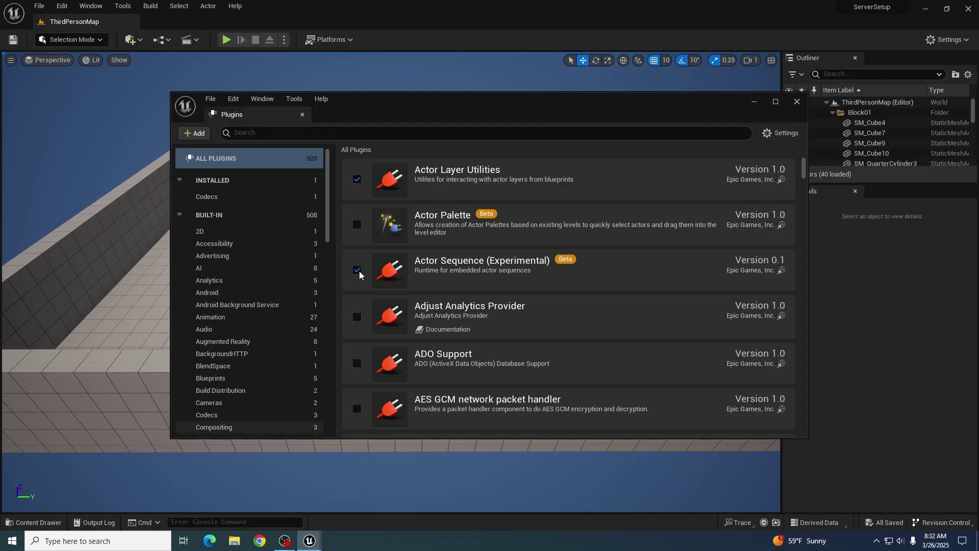
pyautogui.click(797, 101)
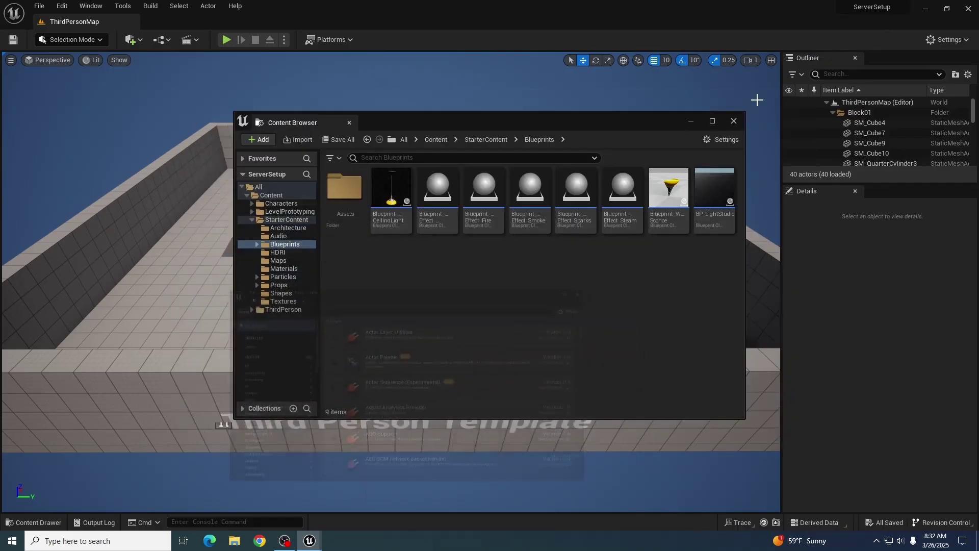
# Put away the Content Browser and open Edit > Project Settings.
pyautogui.click(691, 122)
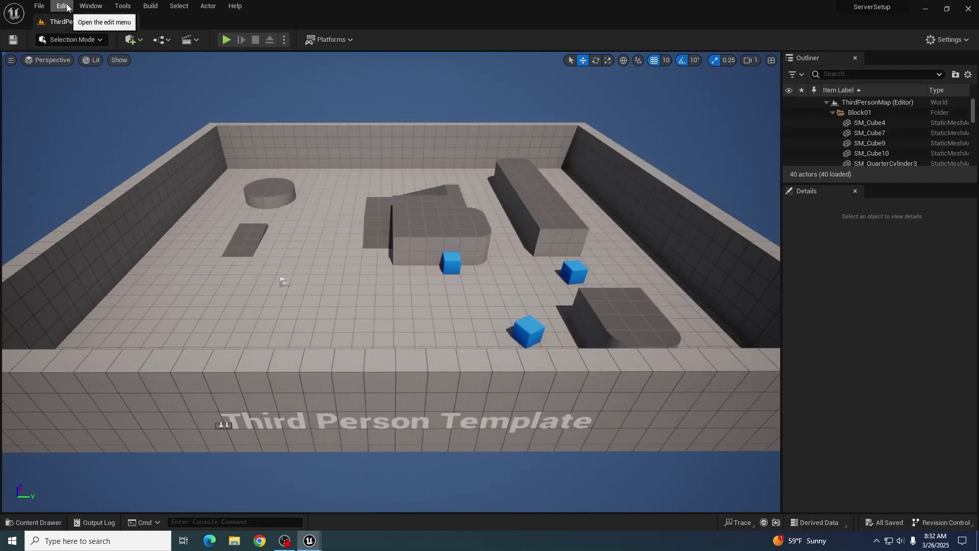
pyautogui.click(64, 6)
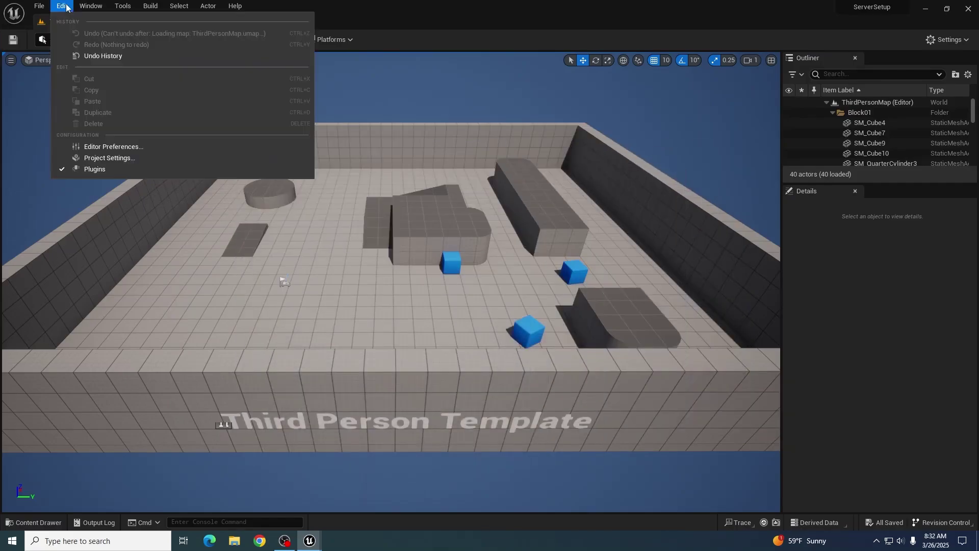
pyautogui.click(127, 159)
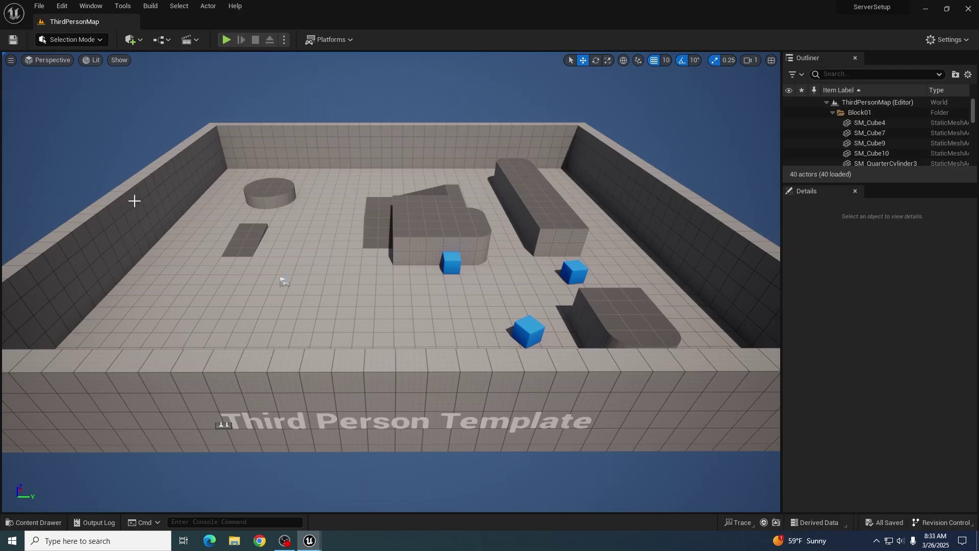
# Scroll the Project Settings category list down to the Plugins section.
pyautogui.scroll(-1, 132, 168)
pyautogui.moveTo(309, 541)
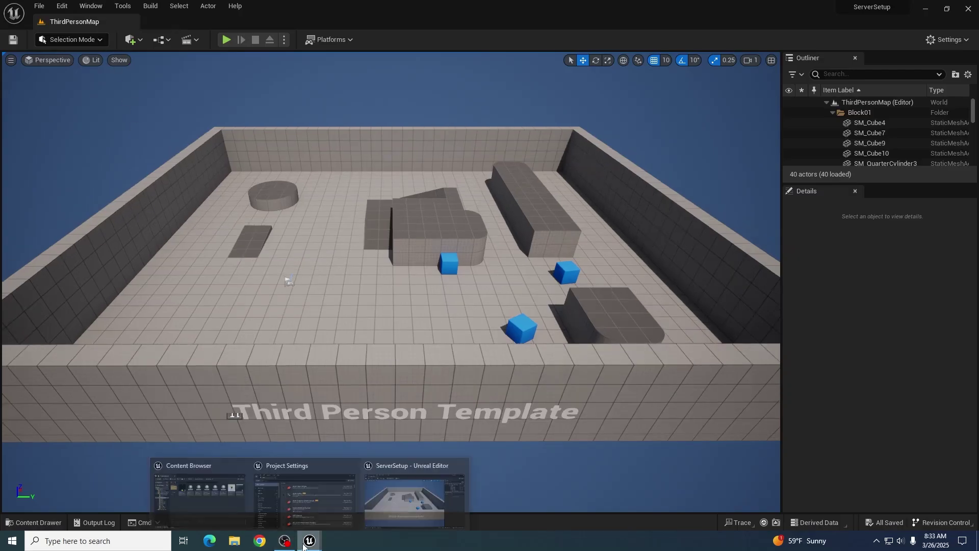
pyautogui.click(321, 516)
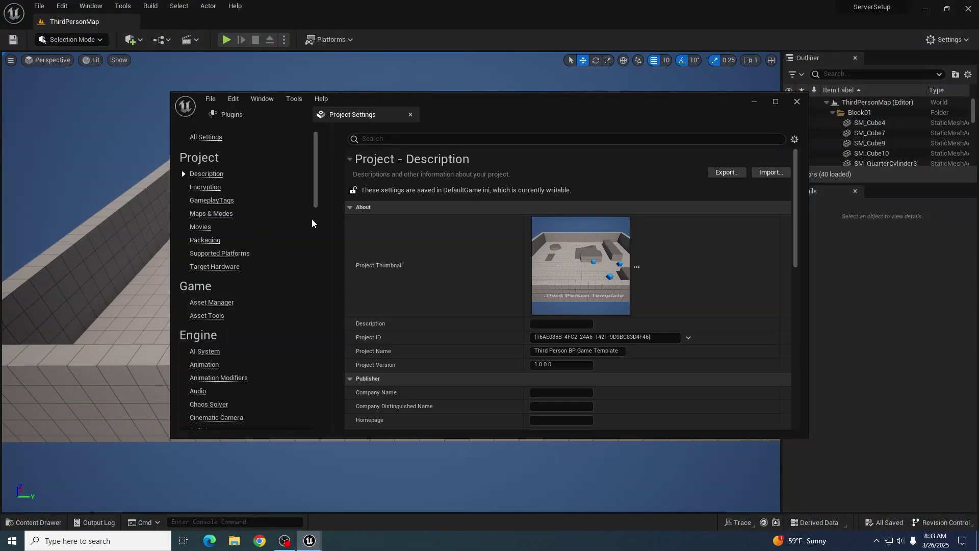
pyautogui.scroll(-3, 269, 268)
pyautogui.scroll(-5, 254, 285)
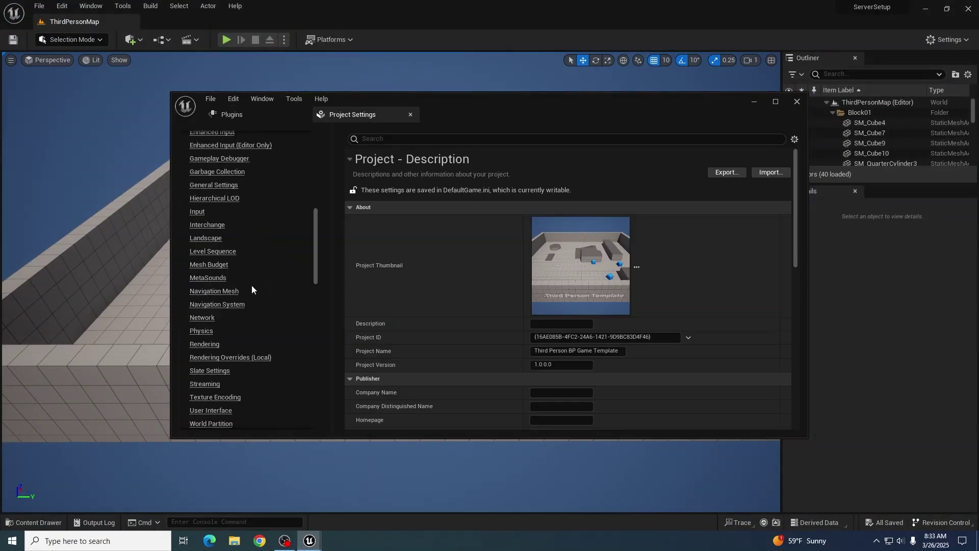
pyautogui.scroll(-3, 252, 289)
pyautogui.scroll(-6, 252, 288)
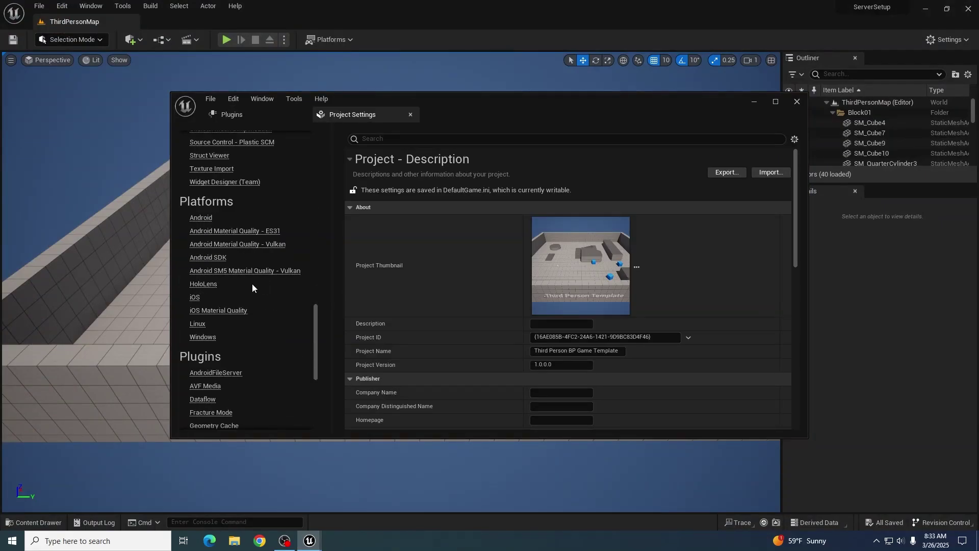
pyautogui.scroll(-3, 252, 288)
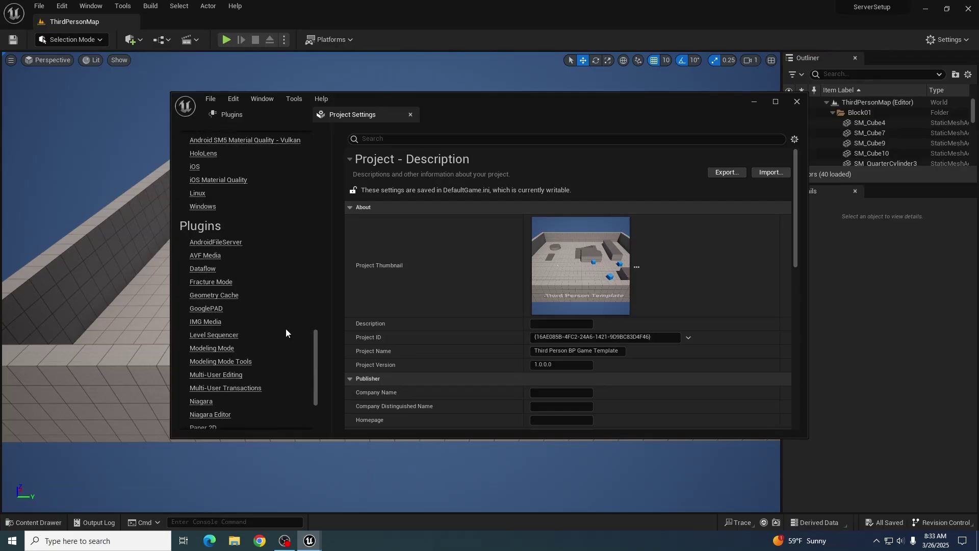
# Under Plugins > Multi-User Editing, check Enable Multi-User Toolbar Button.
pyautogui.scroll(-1, 265, 345)
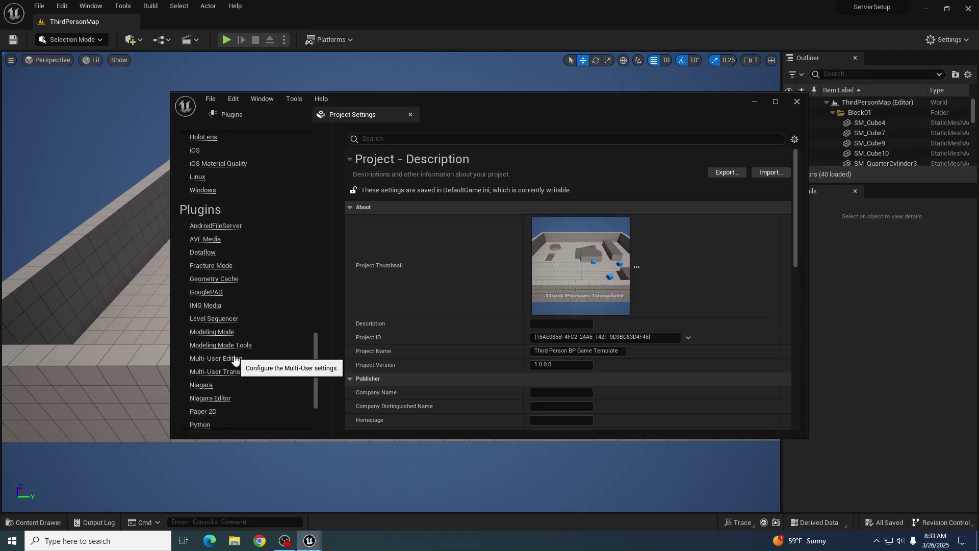
pyautogui.click(235, 359)
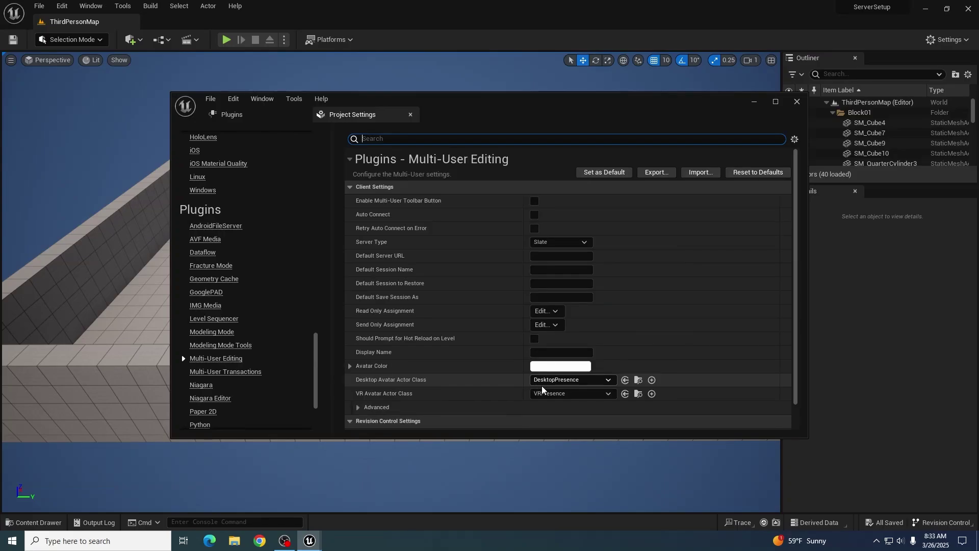
pyautogui.click(534, 201)
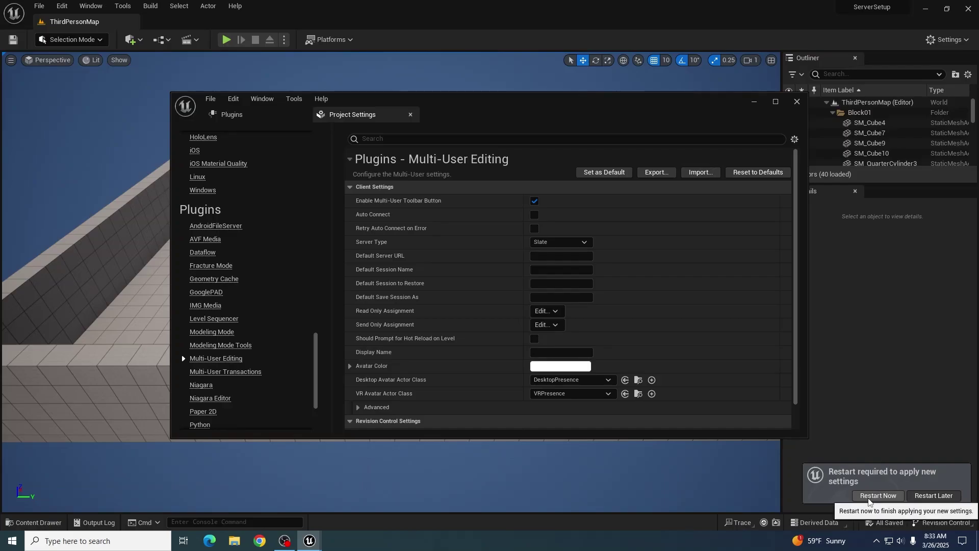
# Restart the editor, then close Project Settings and the floating Content Browser.
pyautogui.click(869, 497)
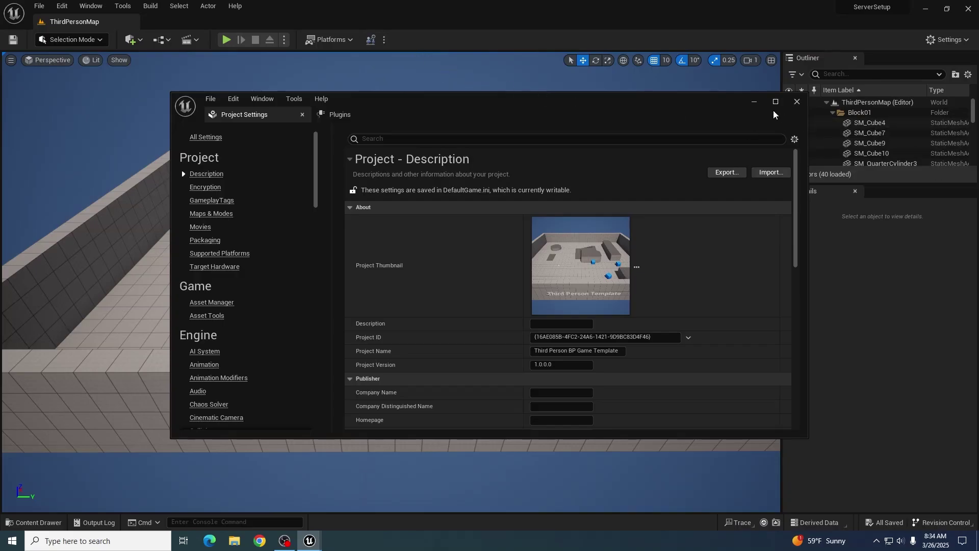
pyautogui.click(755, 102)
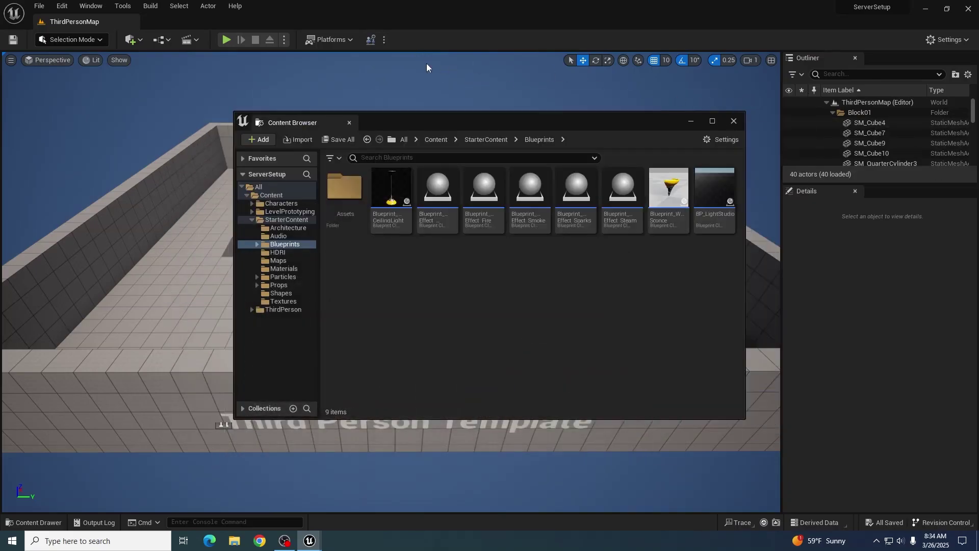
pyautogui.click(734, 122)
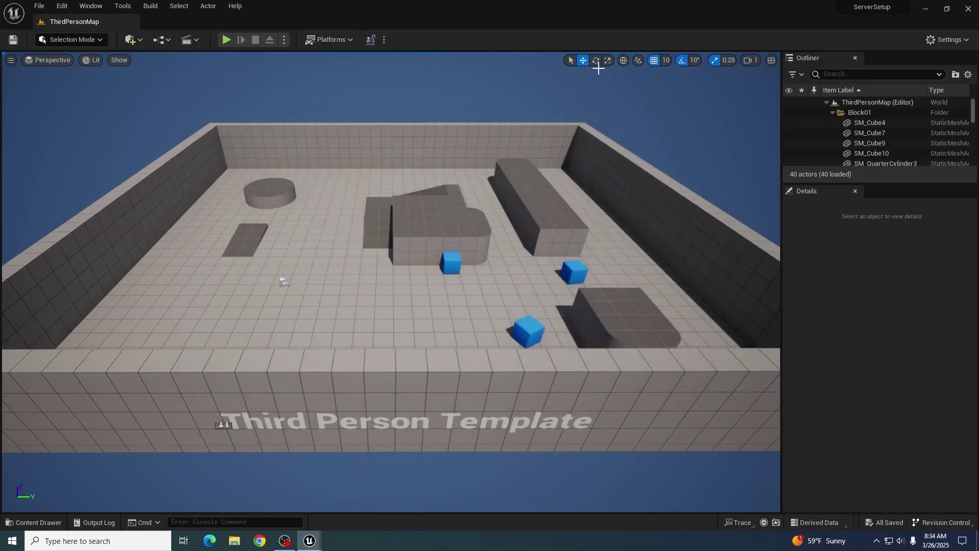
# Open the Multi-User Browser from the toolbar, maximize it, and launch a local server.
pyautogui.click(371, 41)
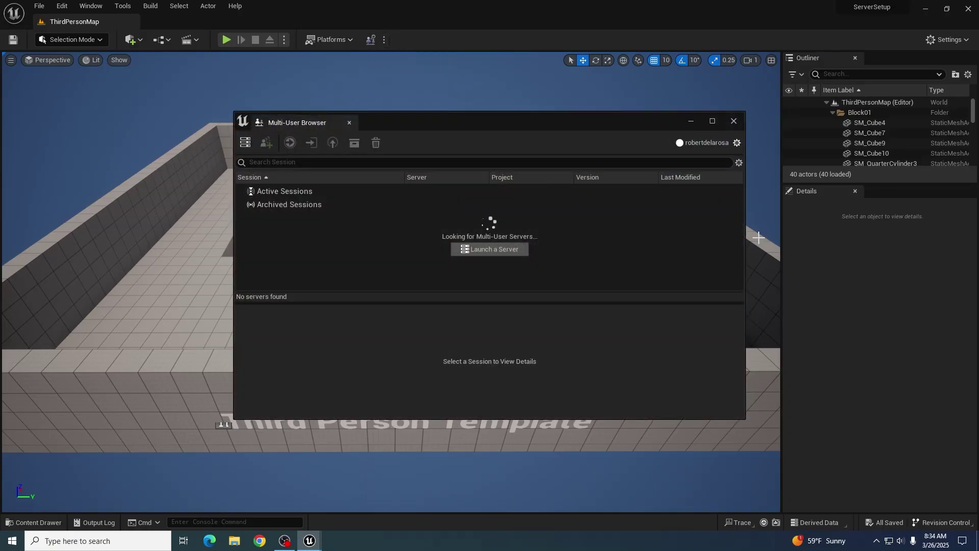
pyautogui.click(712, 121)
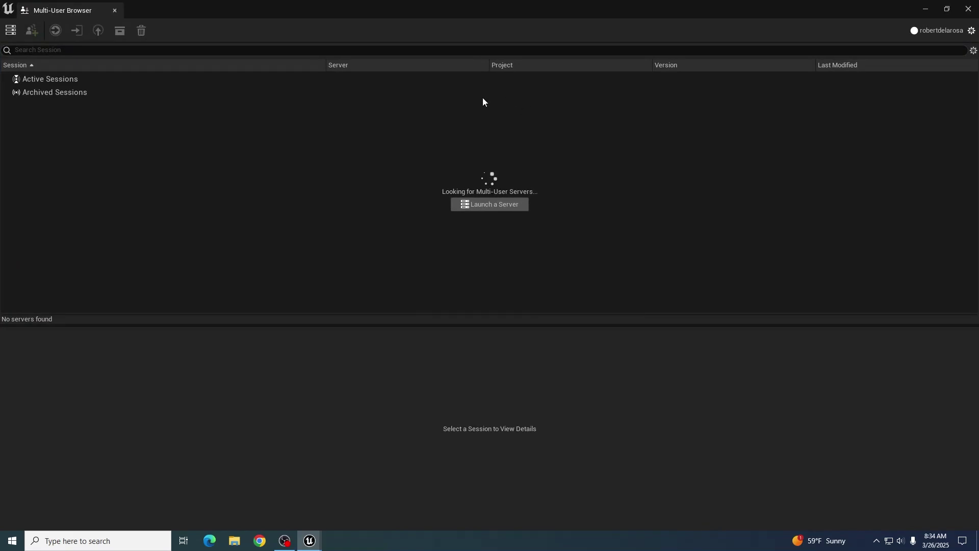
pyautogui.click(494, 204)
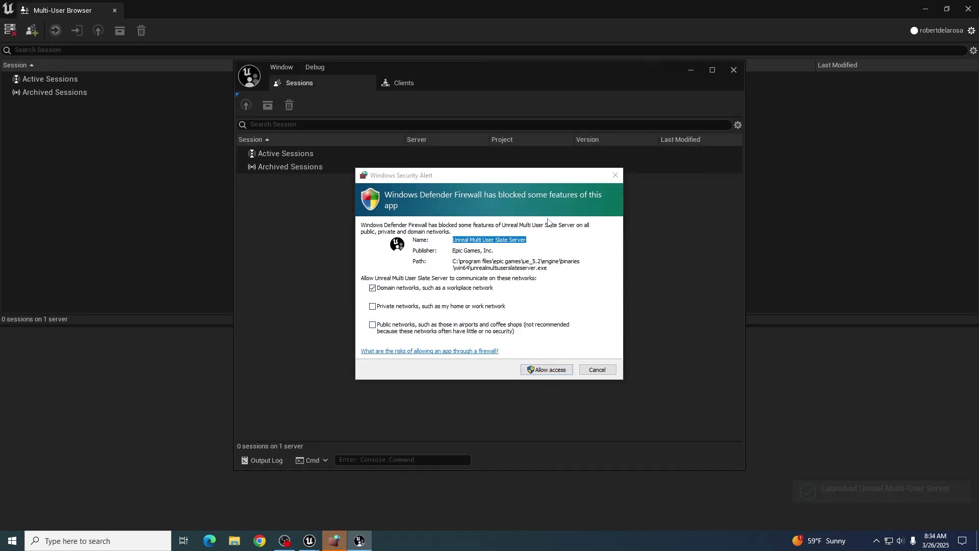
# Dismiss the firewall alert, view the server's Sessions window full screen, then return to the editor.
pyautogui.click(285, 541)
pyautogui.click(314, 311)
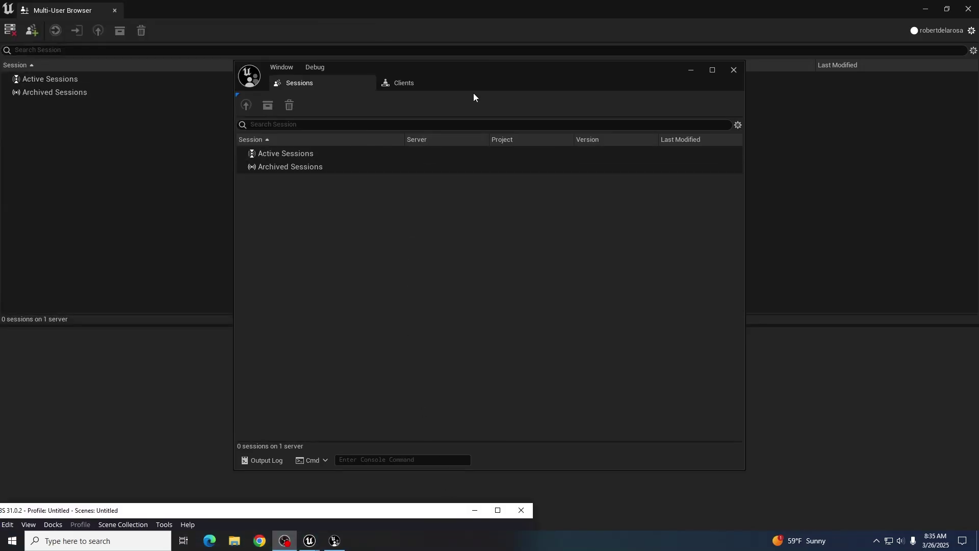
pyautogui.click(915, 7)
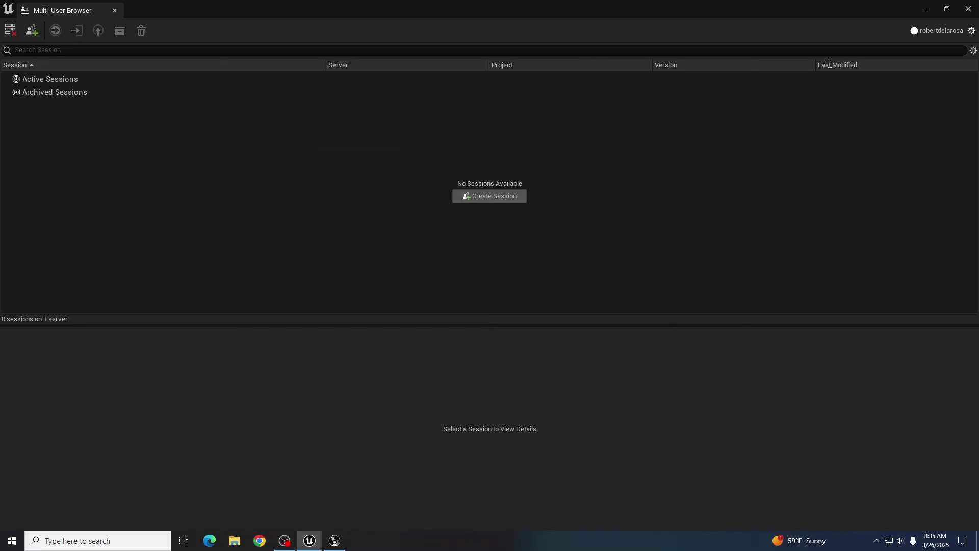
pyautogui.click(928, 10)
pyautogui.click(926, 9)
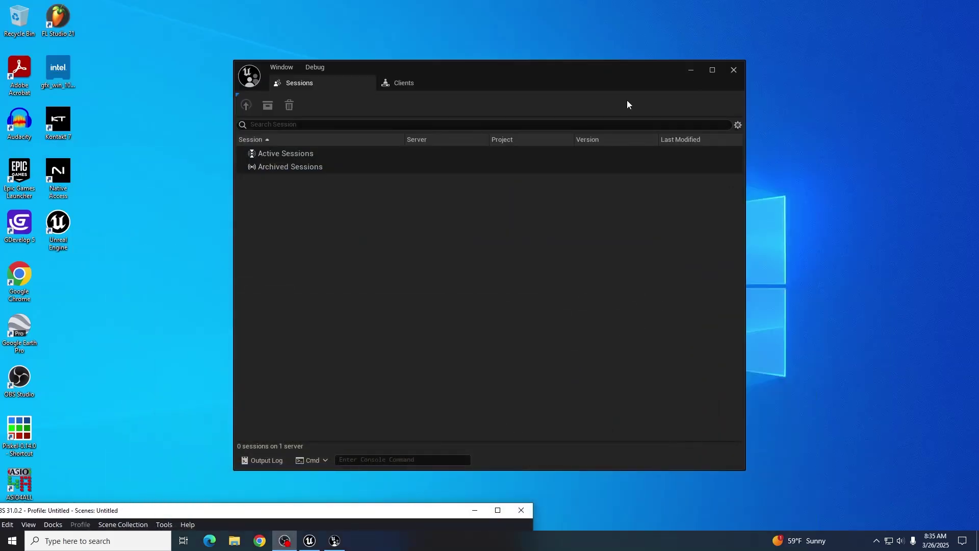
pyautogui.click(712, 70)
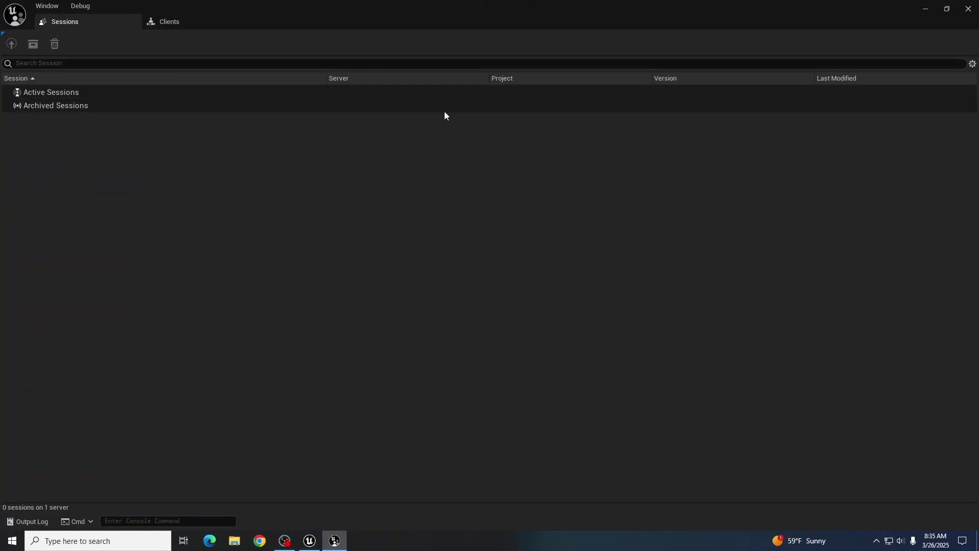
pyautogui.click(310, 541)
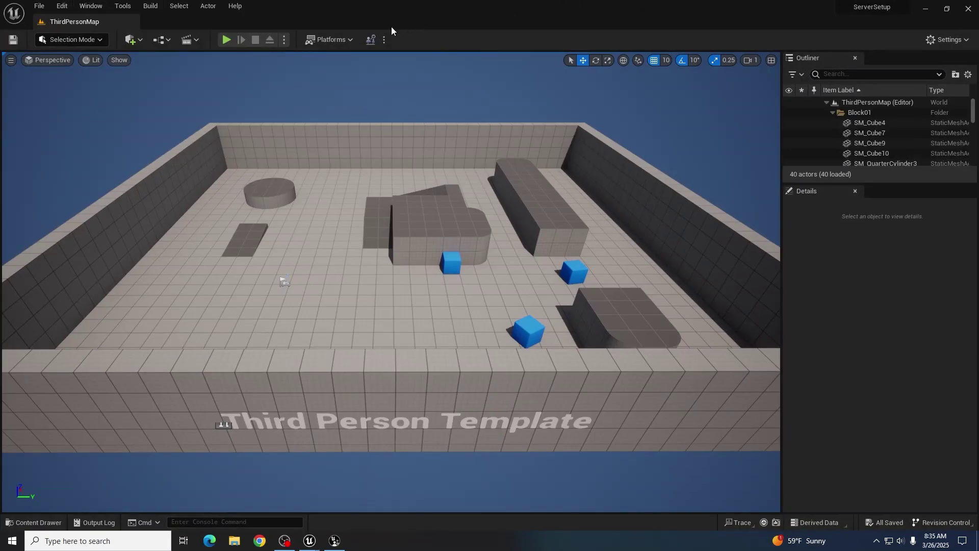
# Reopen the Multi-User Browser, start a new session, then cancel the blank row with Escape.
pyautogui.click(371, 39)
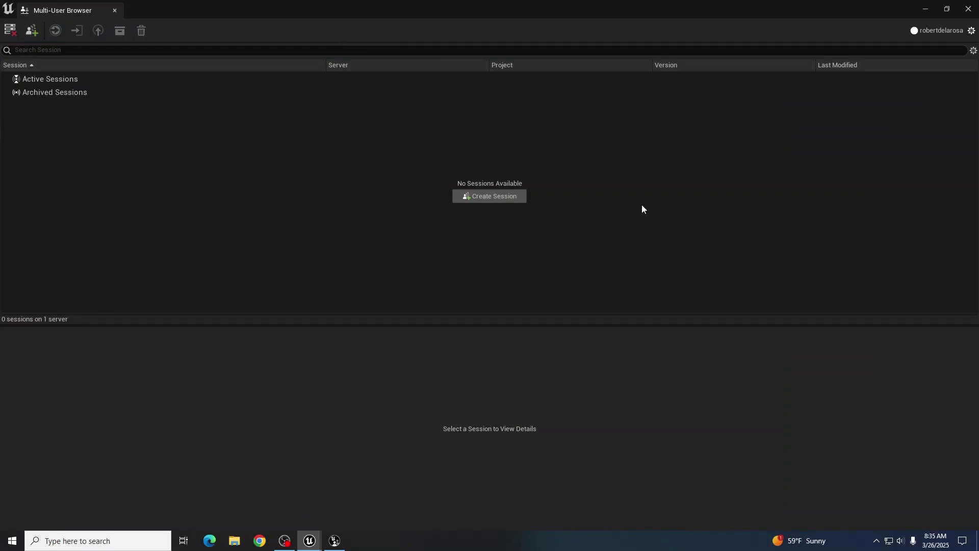
pyautogui.click(489, 196)
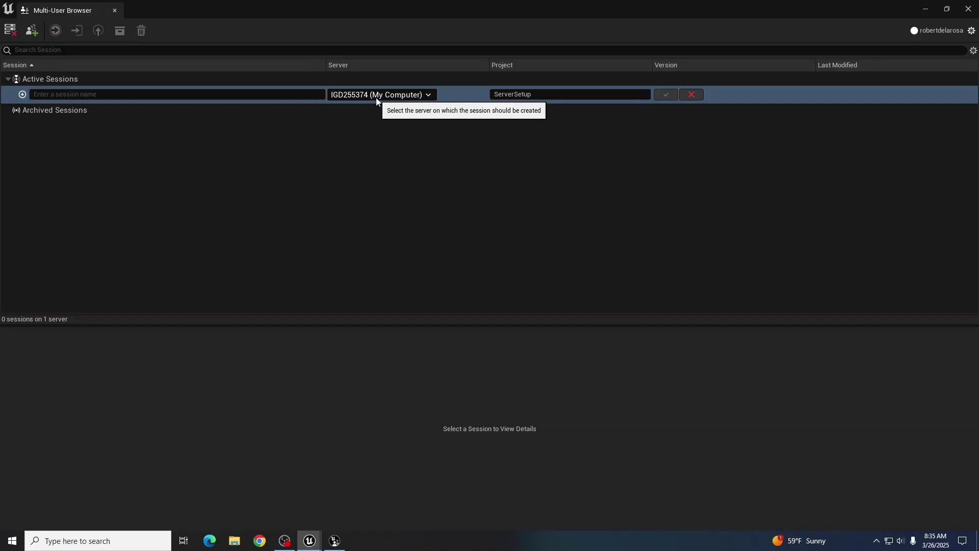
pyautogui.click(143, 92)
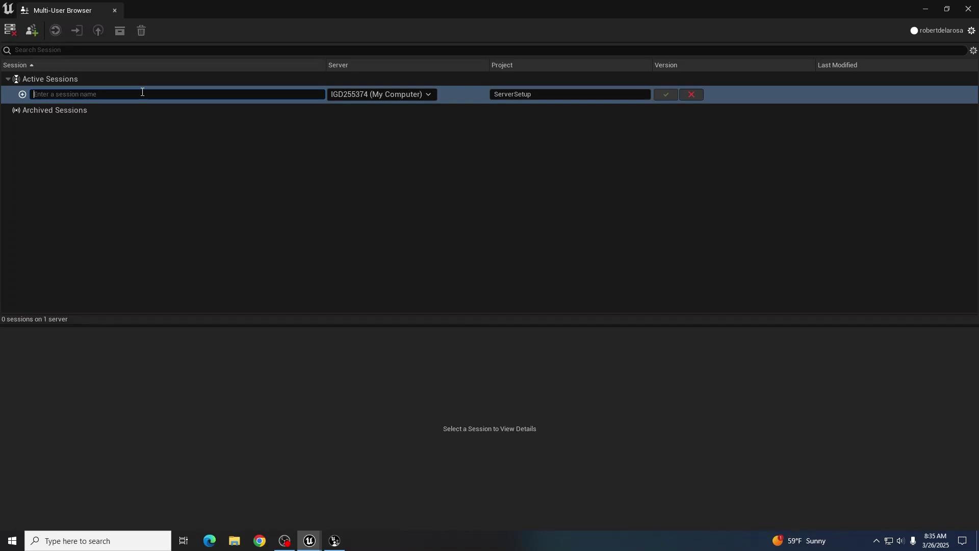
pyautogui.click(358, 60)
pyautogui.press('Escape')
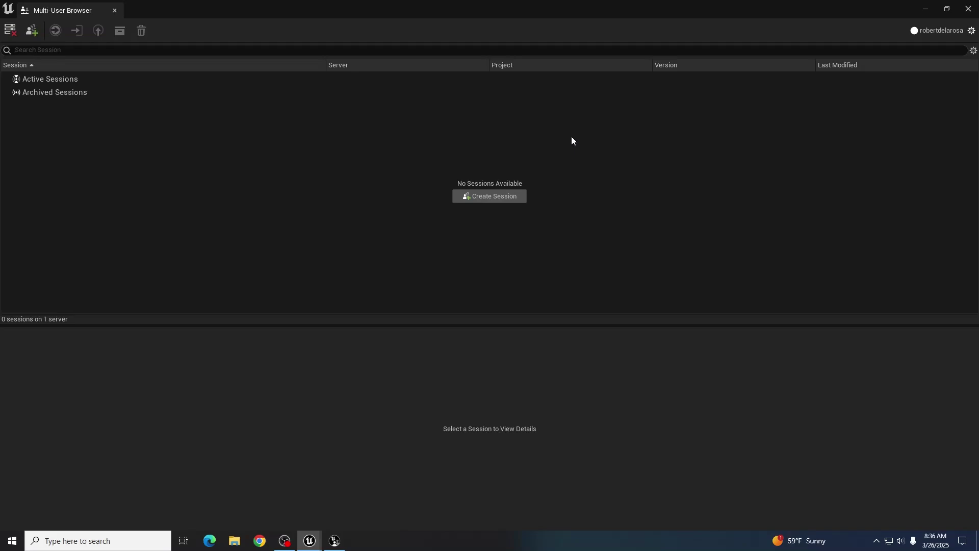
# Create and join a new Multi-User session named 'Test' for ServerSetup, then view the Multi-User Browser.
pyautogui.click(489, 196)
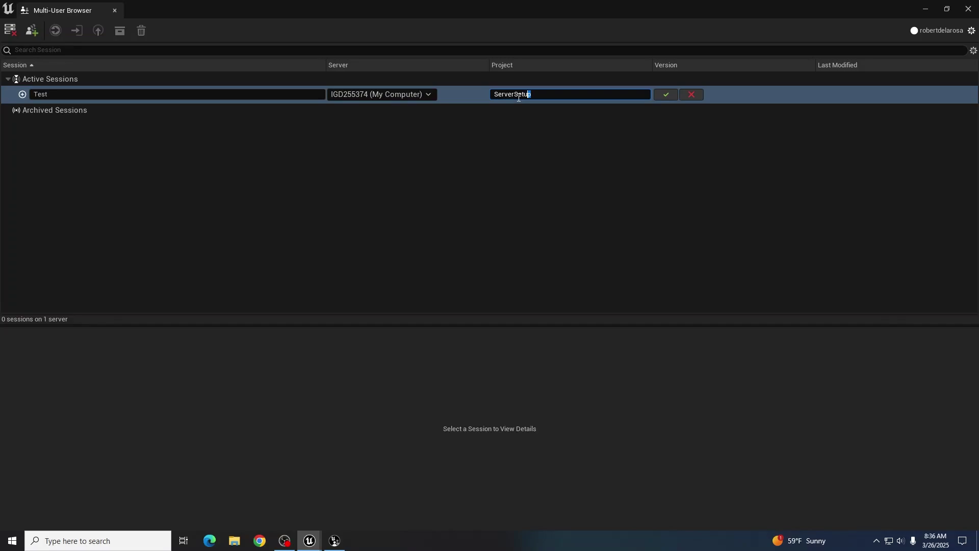
pyautogui.hotkey('ctrl', 'a')
pyautogui.press('Return')
pyautogui.click(191, 22)
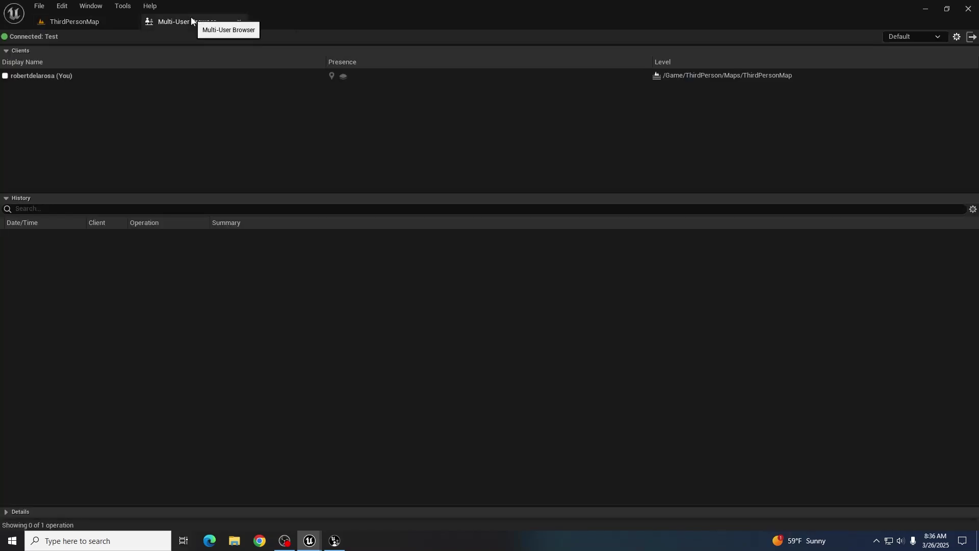
# On the Multi-User server, select the Test session for ServerSetup under Active Sessions.
pyautogui.hotkey('alt', 'Tab')
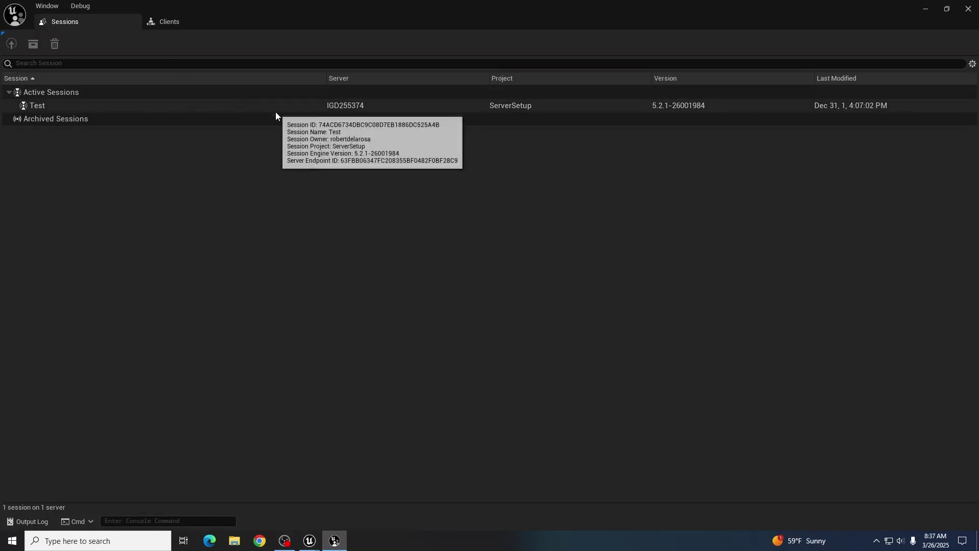
pyautogui.moveTo(43, 106)
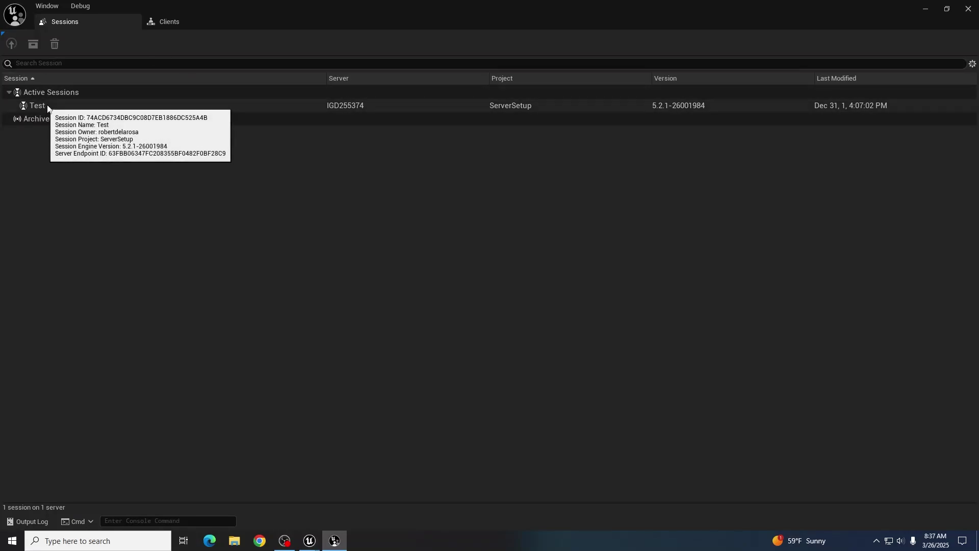
pyautogui.click(75, 105)
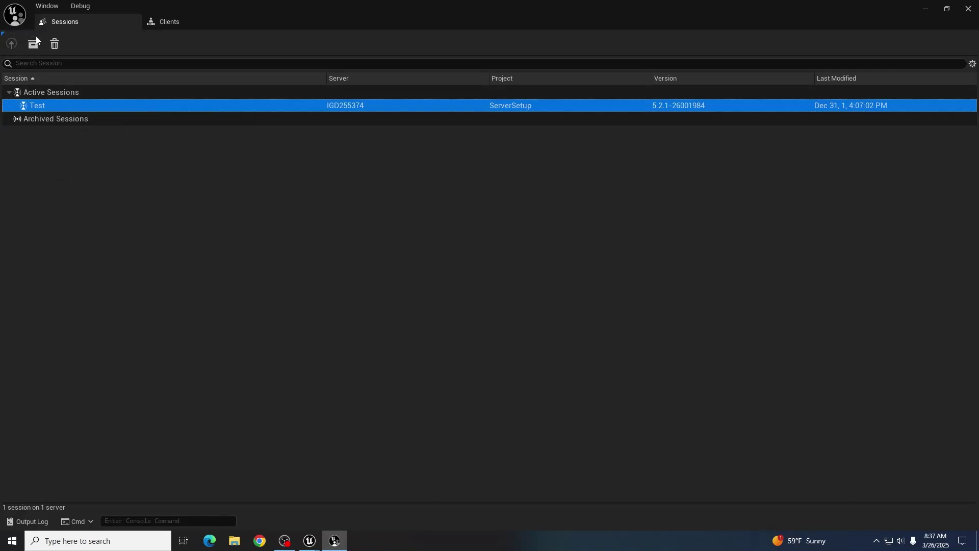
pyautogui.moveTo(61, 106)
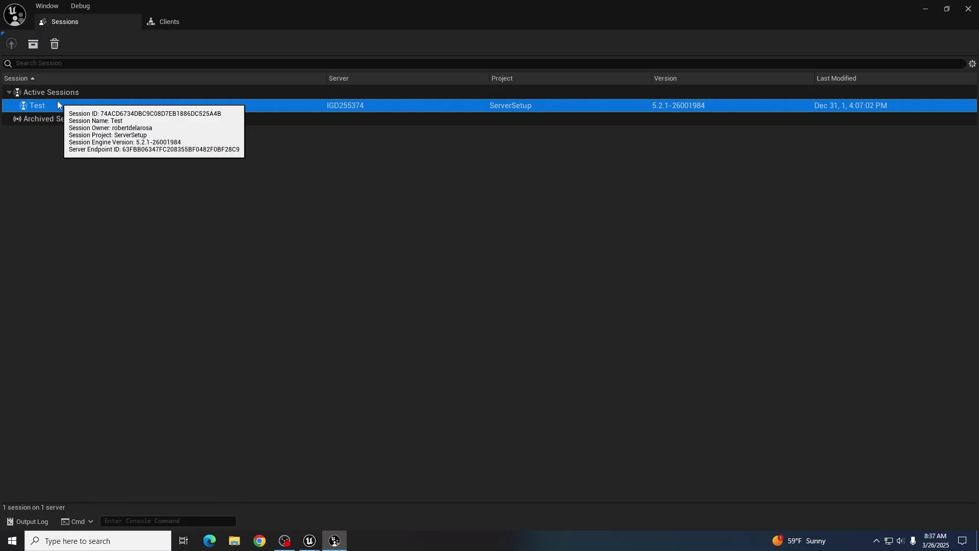